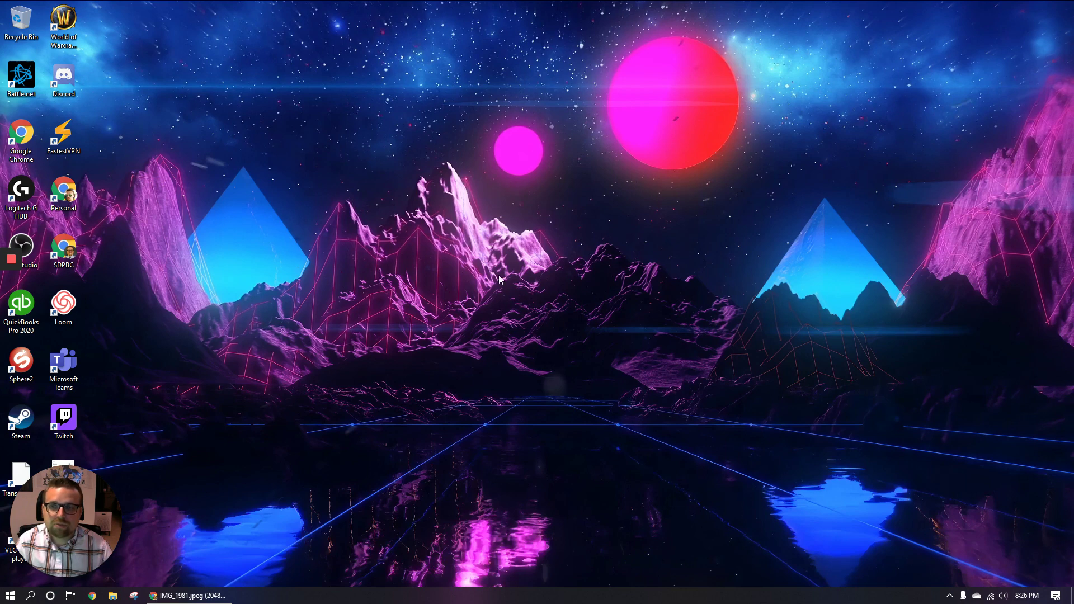
Step: Select the Loom shortcut on the desktop, then clear the desktop selection
left_click(436, 260)
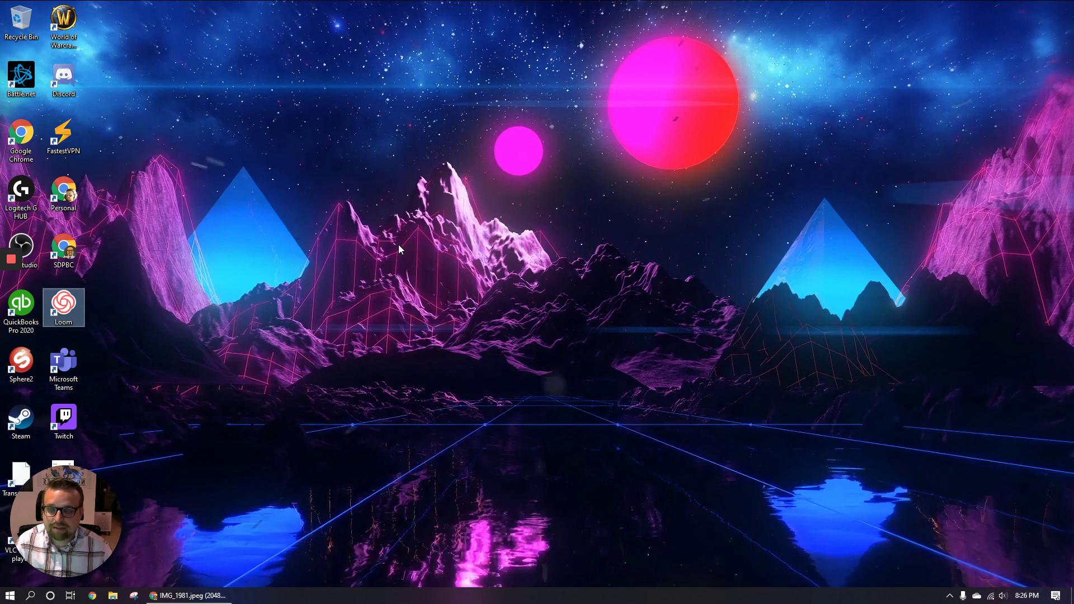
left_click(226, 259)
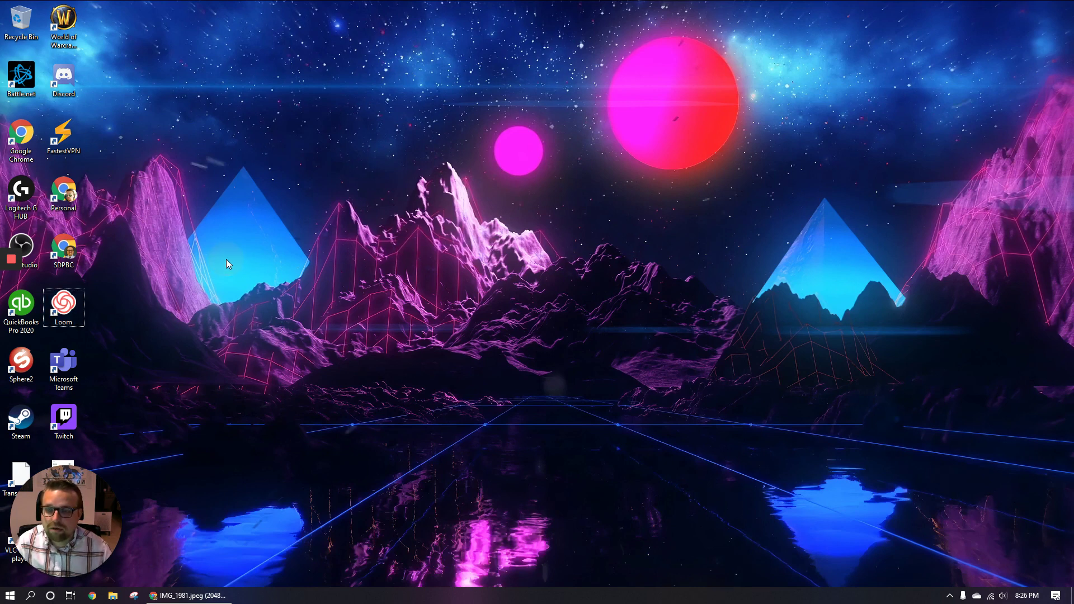
Step: Restore the Chrome window showing the desk photo IMG_1981.jpeg
left_click(203, 598)
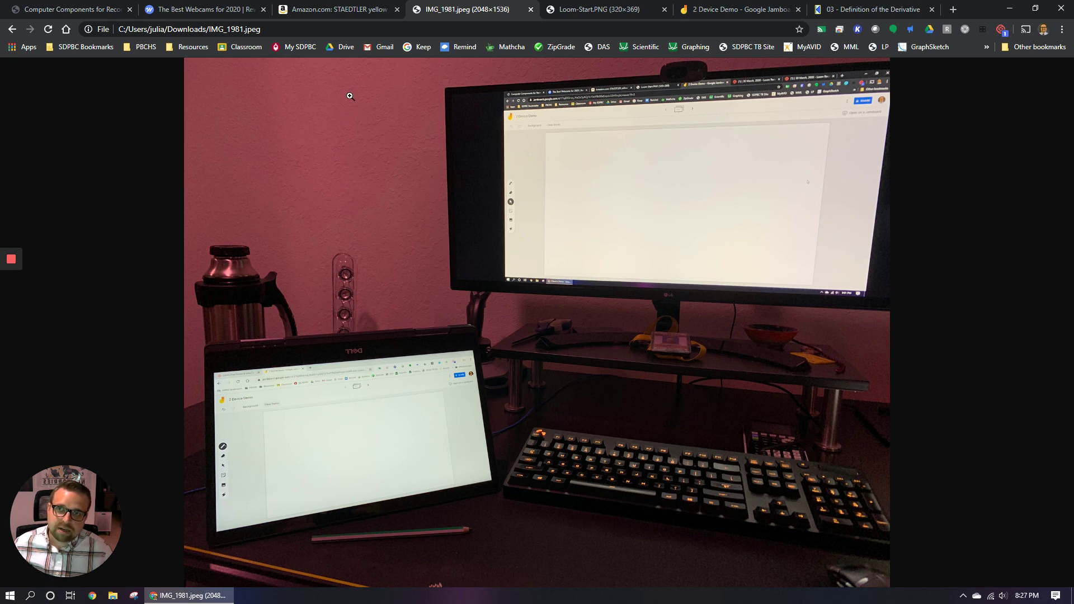
left_click(353, 11)
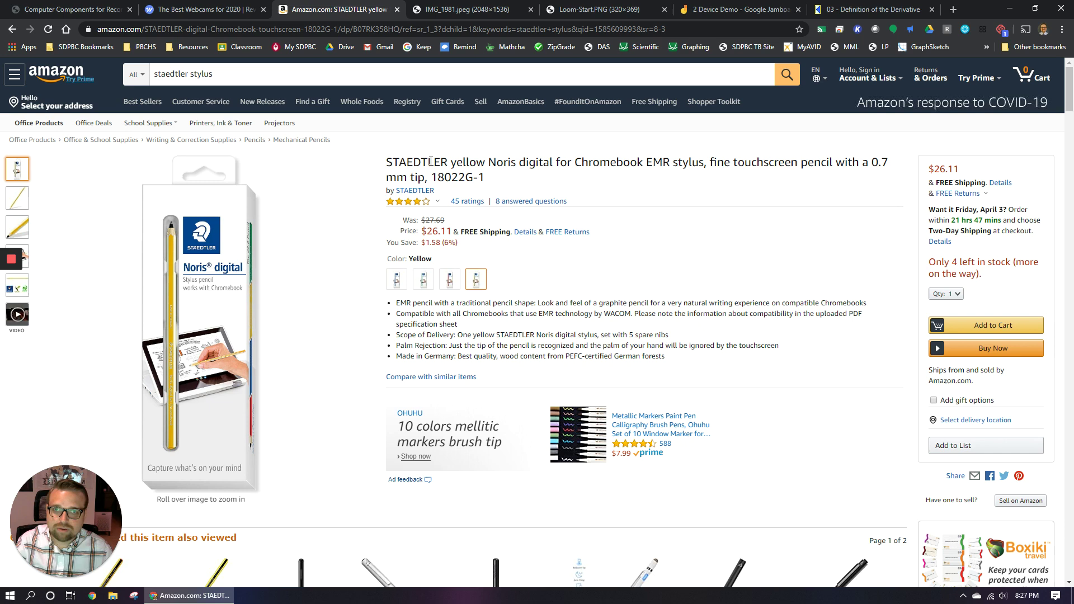
mouse_move(180, 264)
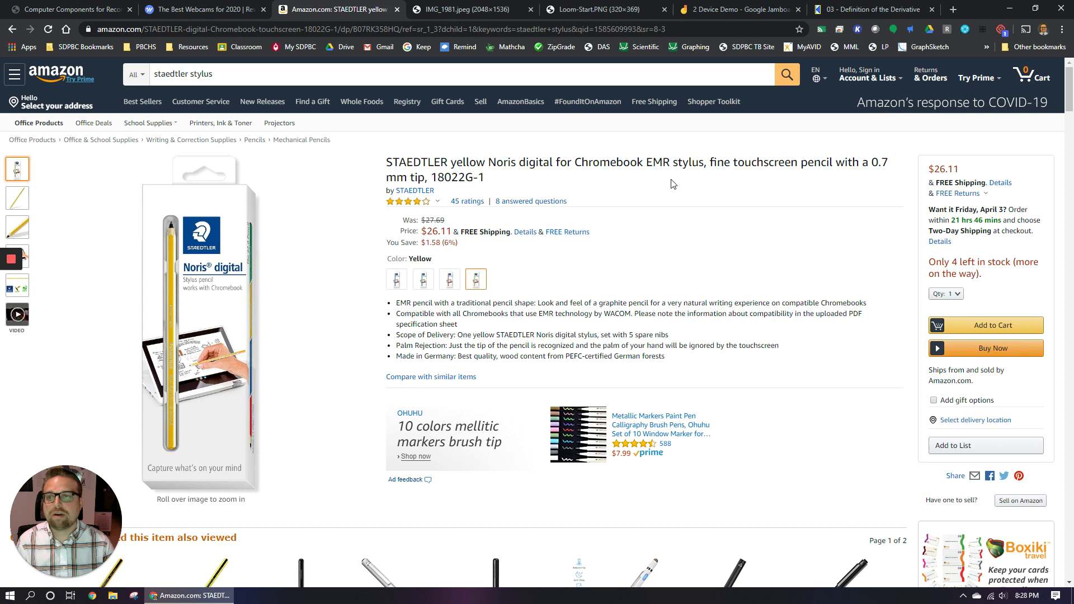
mouse_move(173, 229)
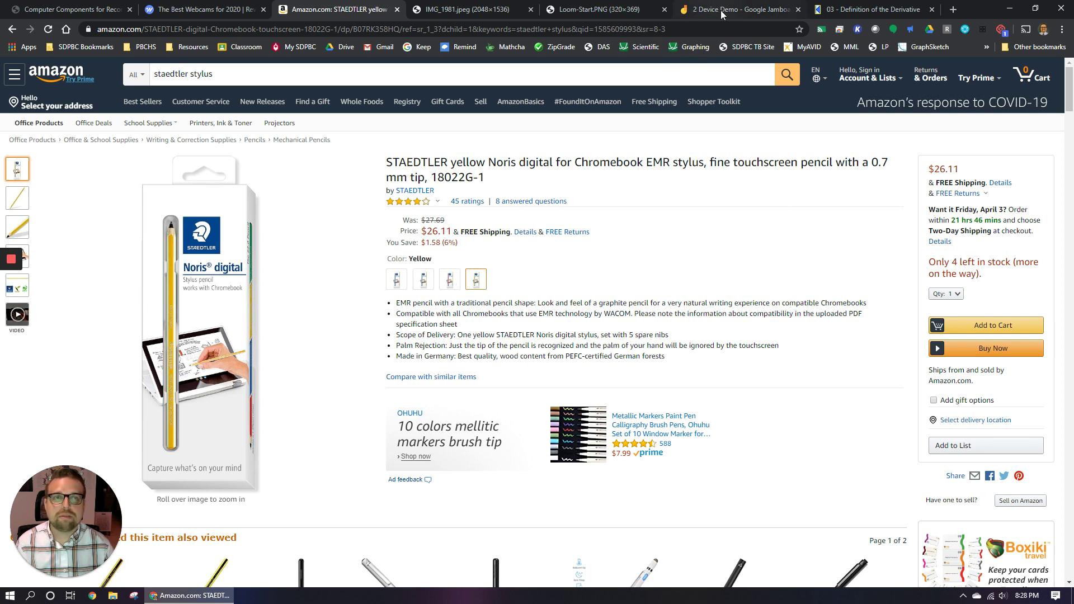
Step: From Gmail in a new tab, launch Google Jamboard via the Google apps grid
left_click(952, 10)
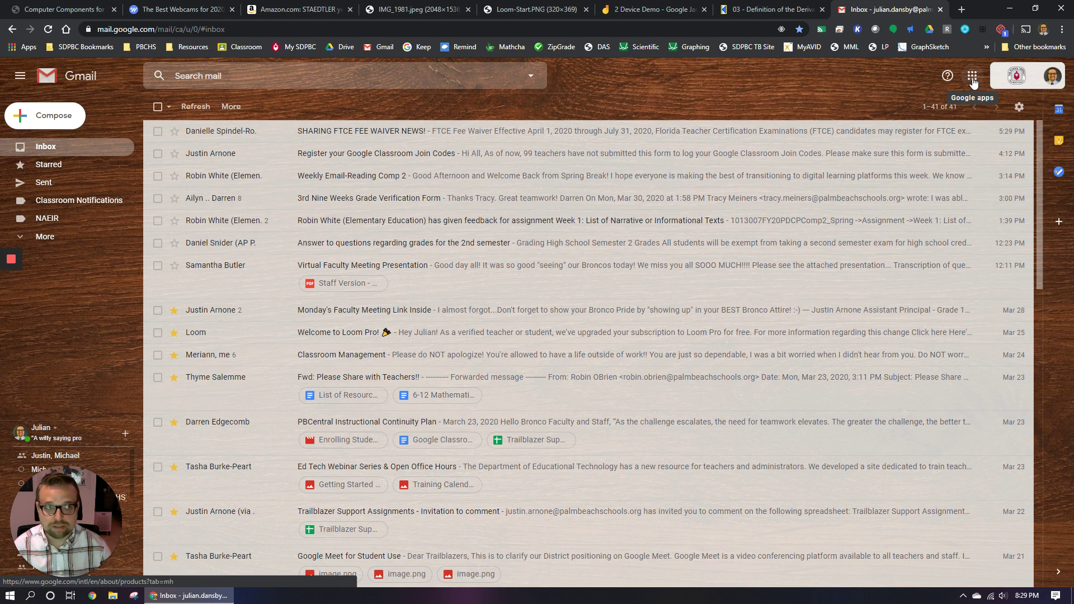
left_click(972, 79)
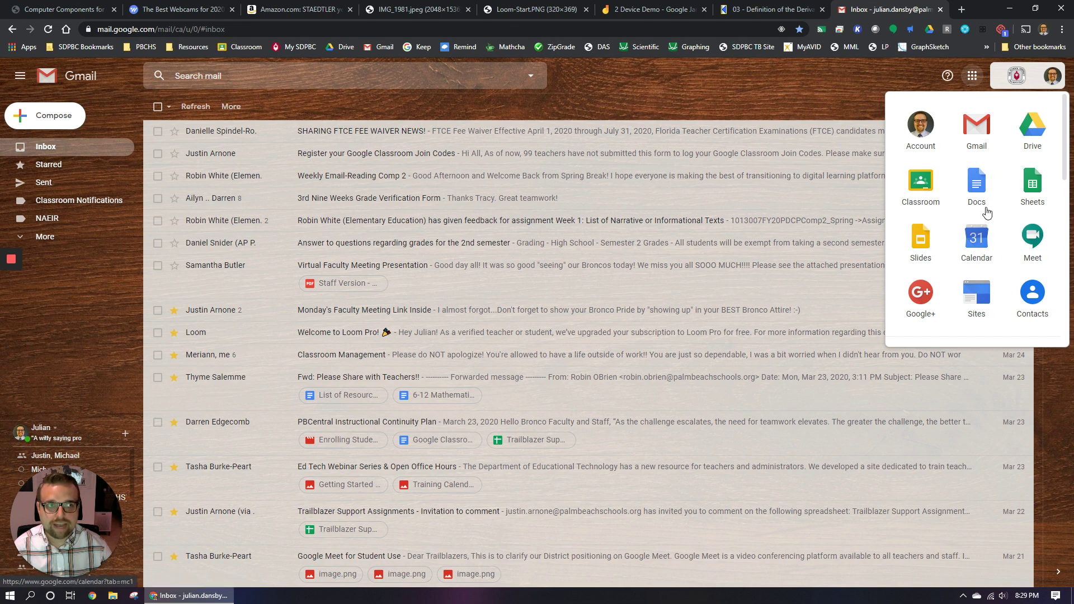
scroll(976, 219, "down", 5)
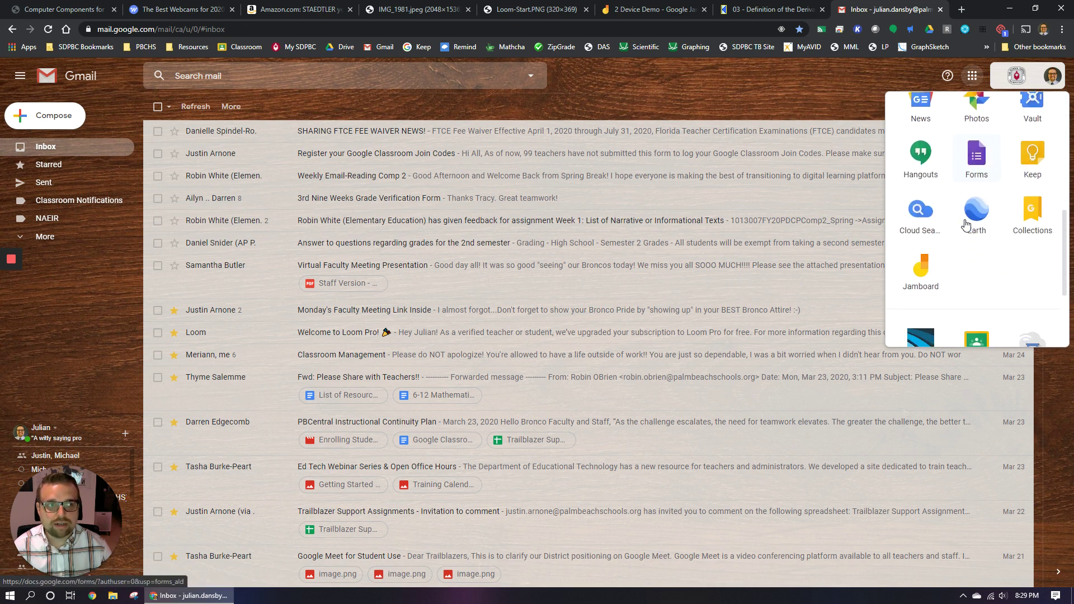
left_click(920, 264)
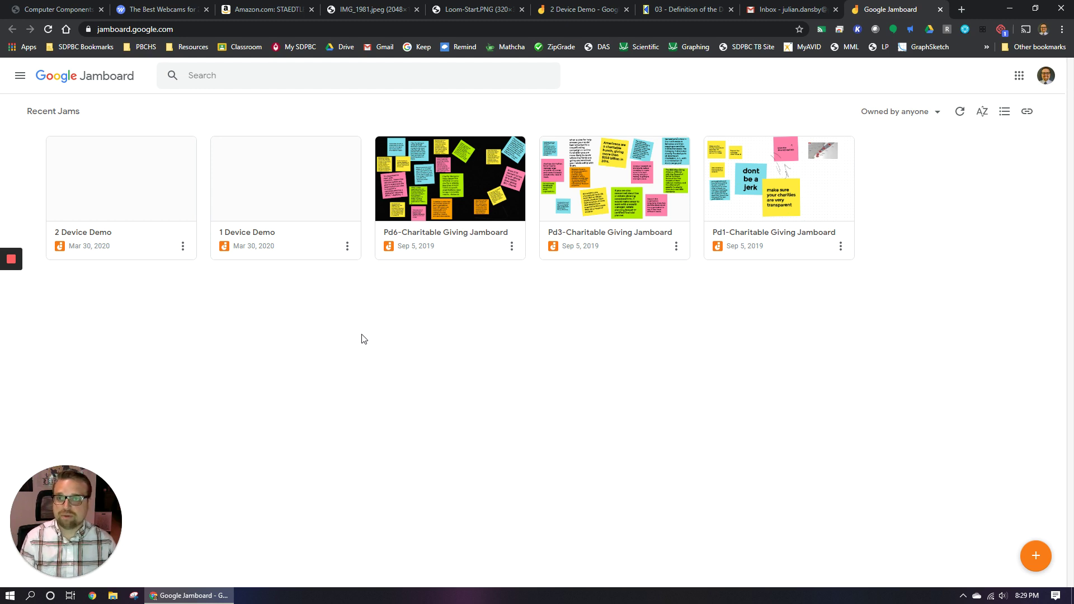
Step: Switch to the browser tab holding the '2 Device Demo' jam
left_click(574, 10)
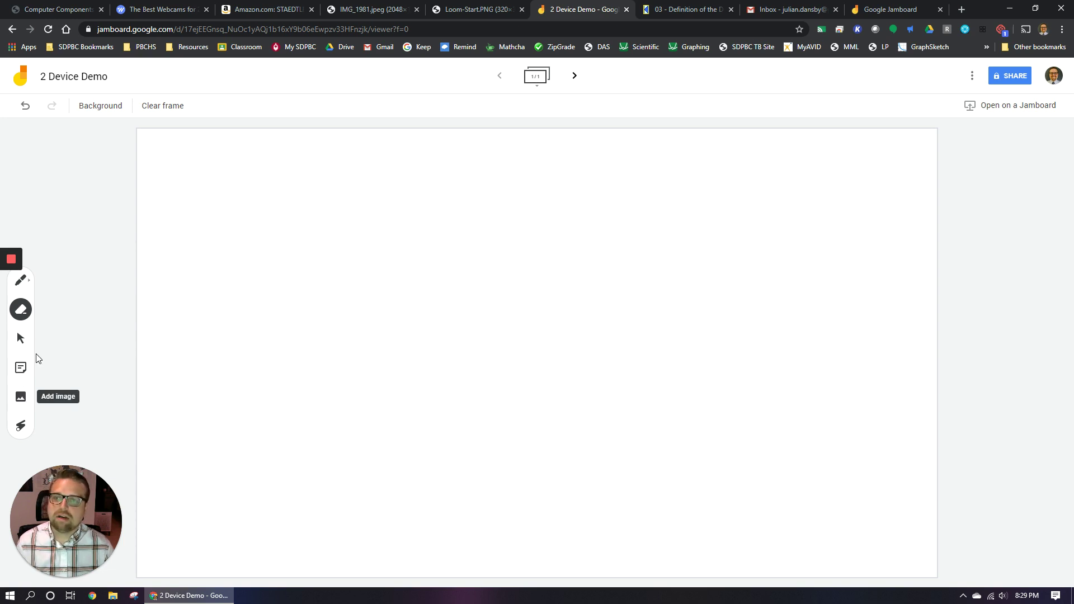
mouse_move(21, 310)
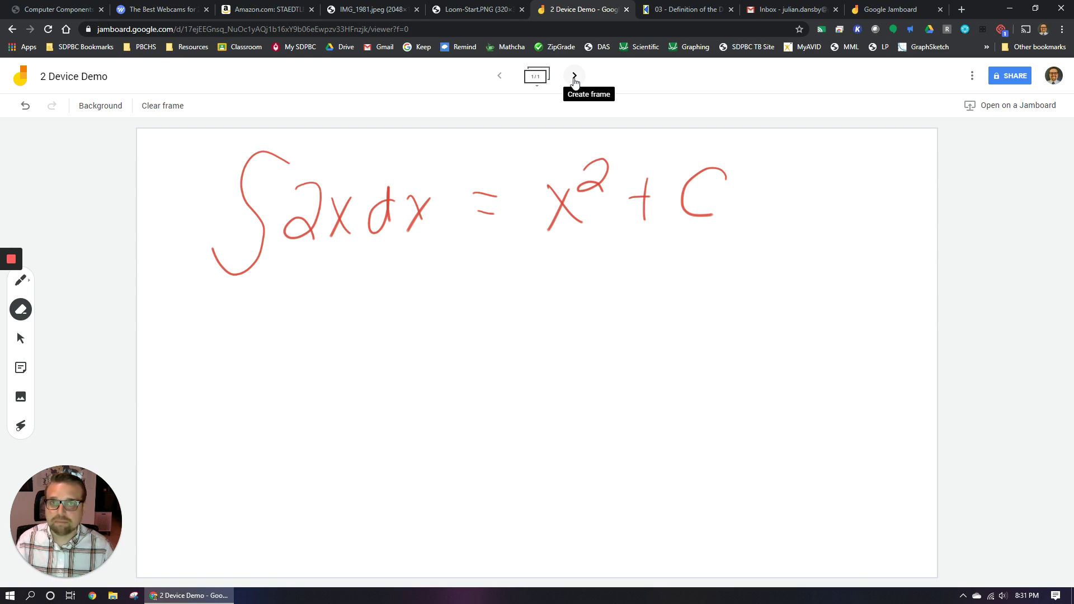
Step: Add six more blank frames after the integral frame
left_click(574, 77)
left_click(574, 77)
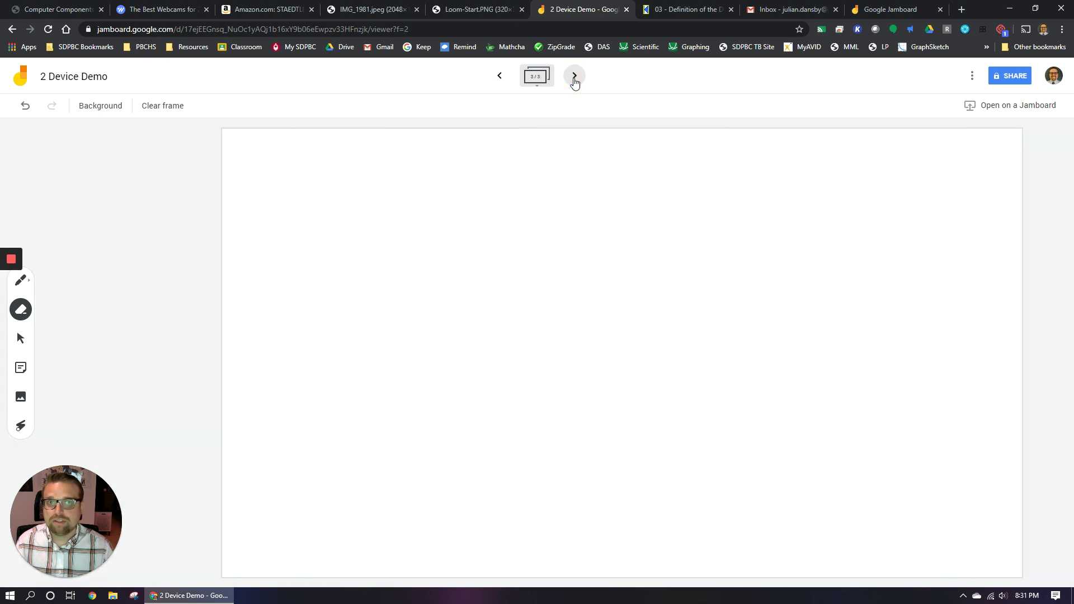
left_click(574, 76)
left_click(574, 77)
left_click(574, 77)
left_click(574, 77)
left_click(575, 77)
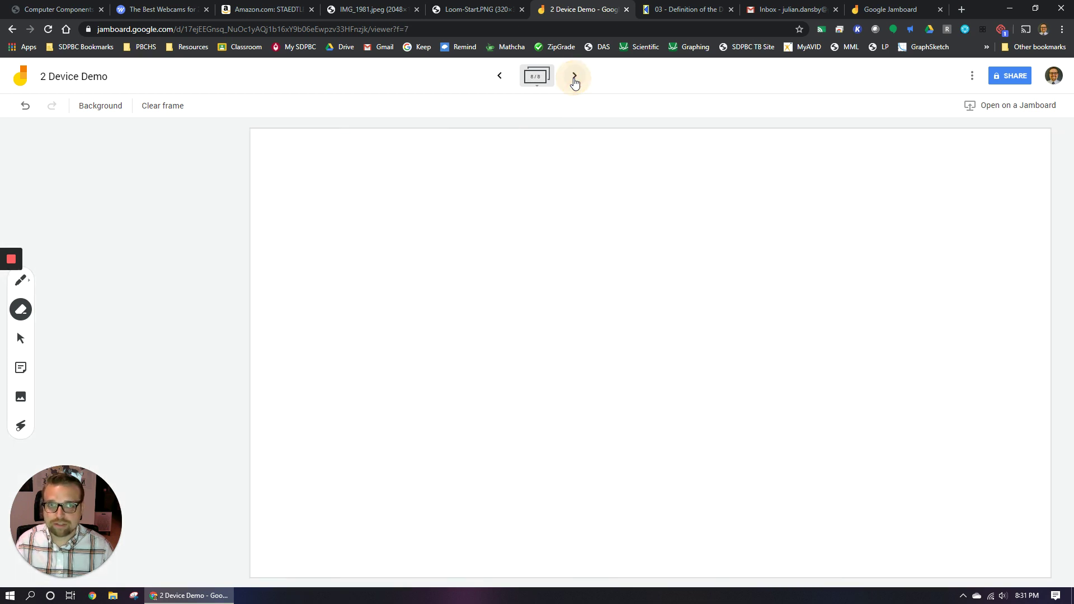
Step: Step back through the frames to frame 1 with the handwritten integral
left_click(499, 76)
left_click(497, 80)
left_click(498, 79)
left_click(496, 79)
left_click(496, 79)
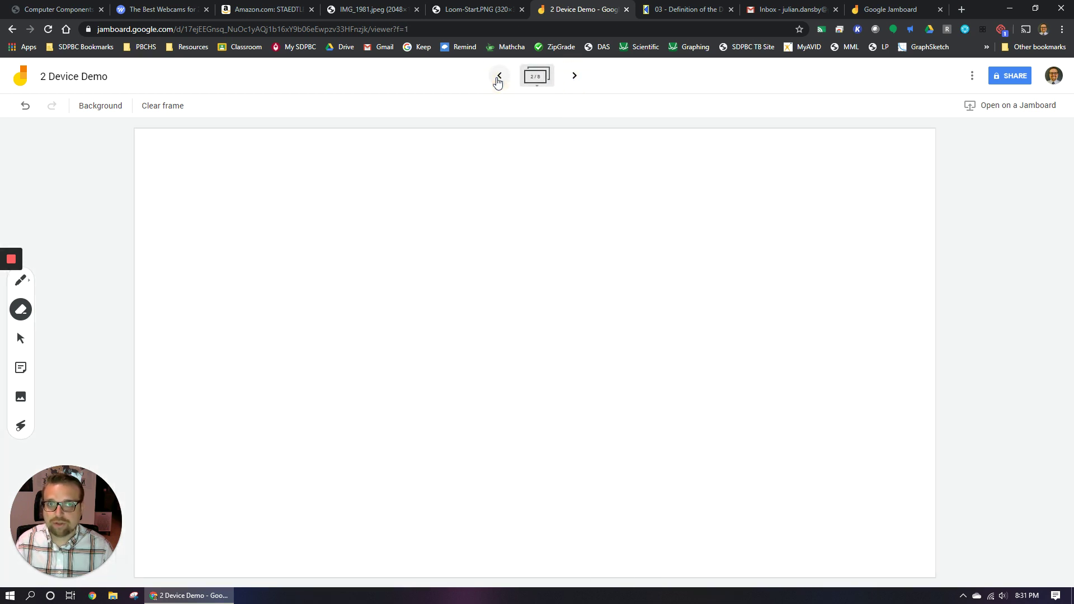
left_click(499, 78)
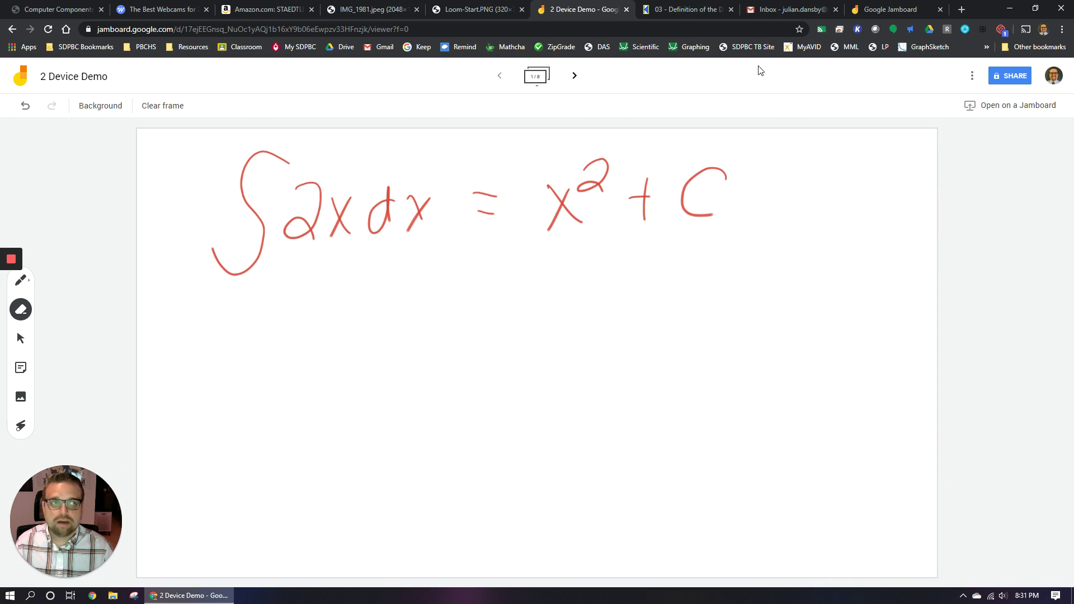
Step: Open the jam's More actions menu at the top right
left_click(973, 77)
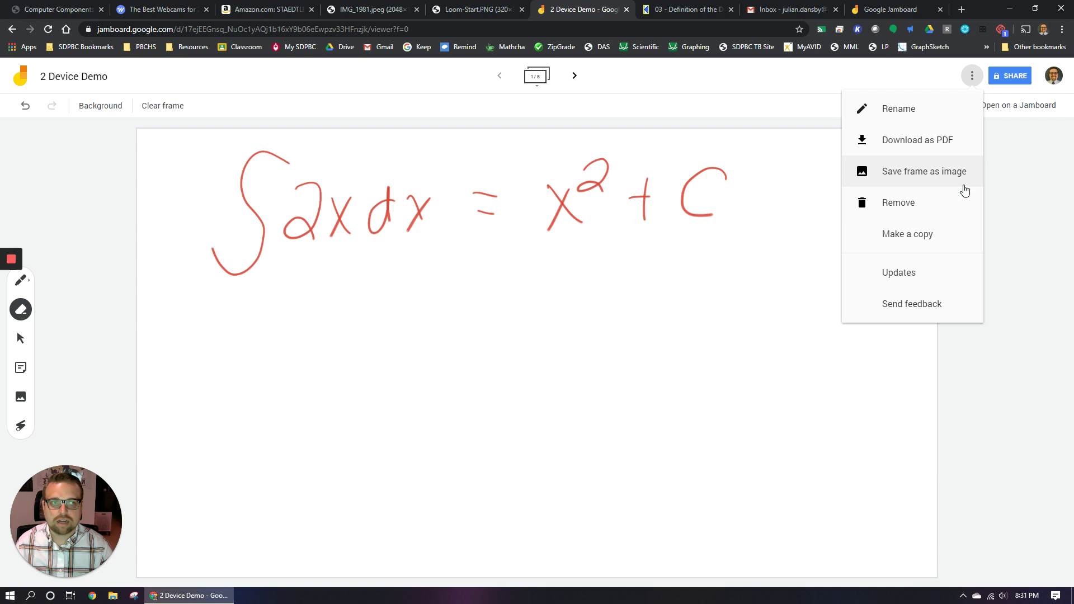
Step: Dismiss the More actions menu, leaving frame 1 of 8 visible
left_click(1017, 211)
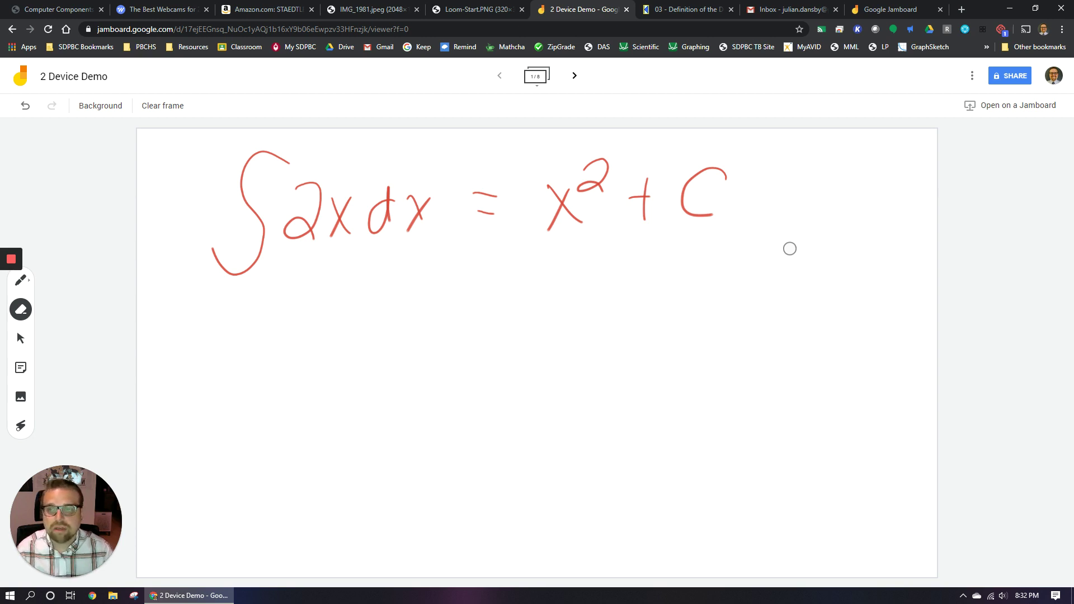
Step: Advance the jam to its blank second frame
left_click(574, 77)
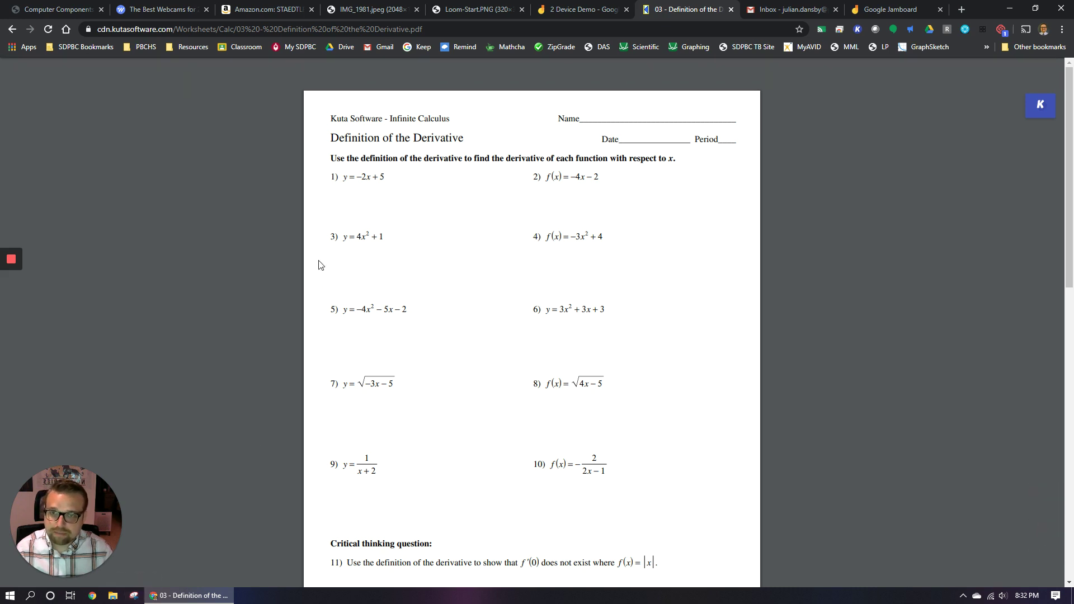
Step: Snip the worksheet header and problems 1–4 with Snipping Tool and copy the image
left_click(134, 596)
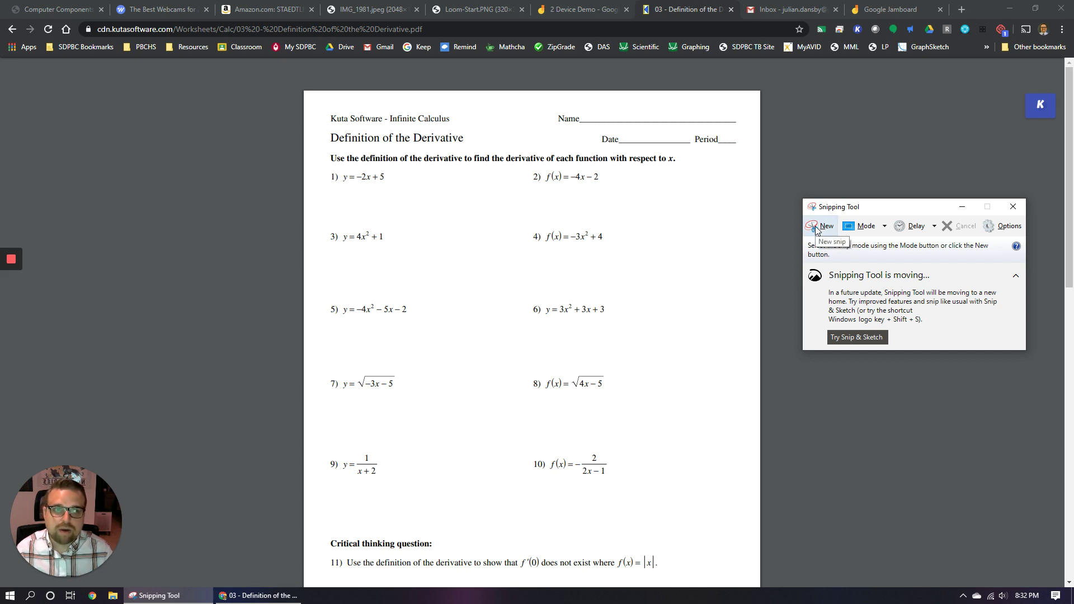
left_click_drag(856, 206, 830, 206)
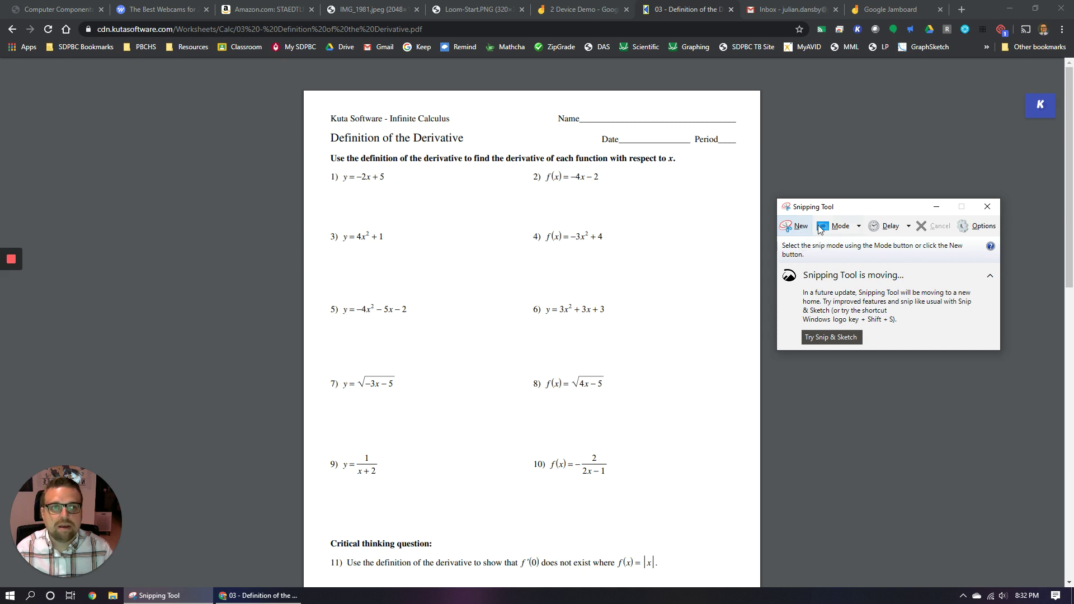
left_click(799, 228)
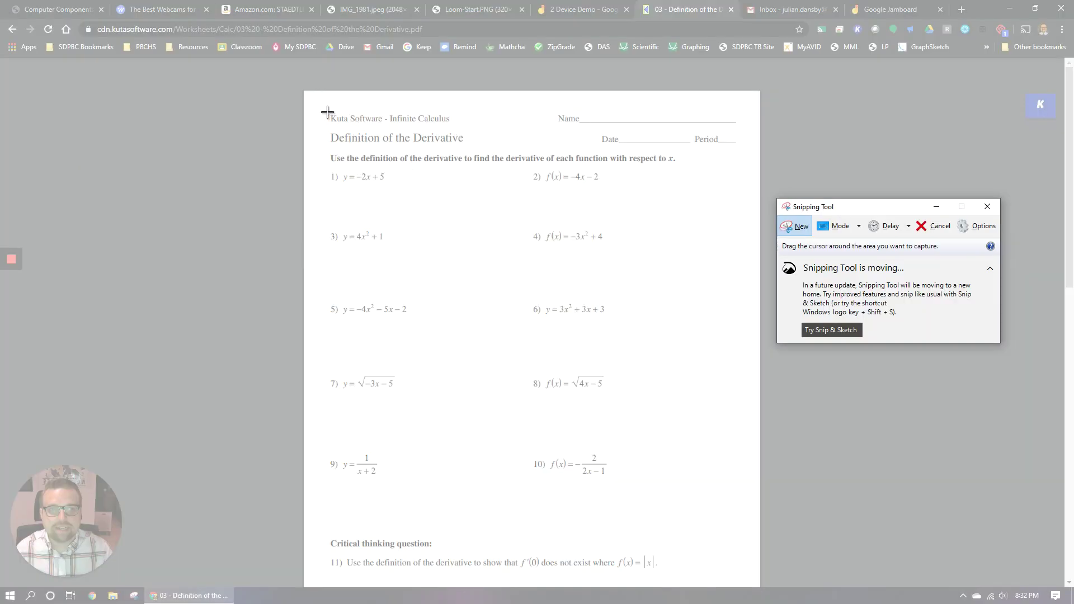
left_click_drag(327, 112, 747, 298)
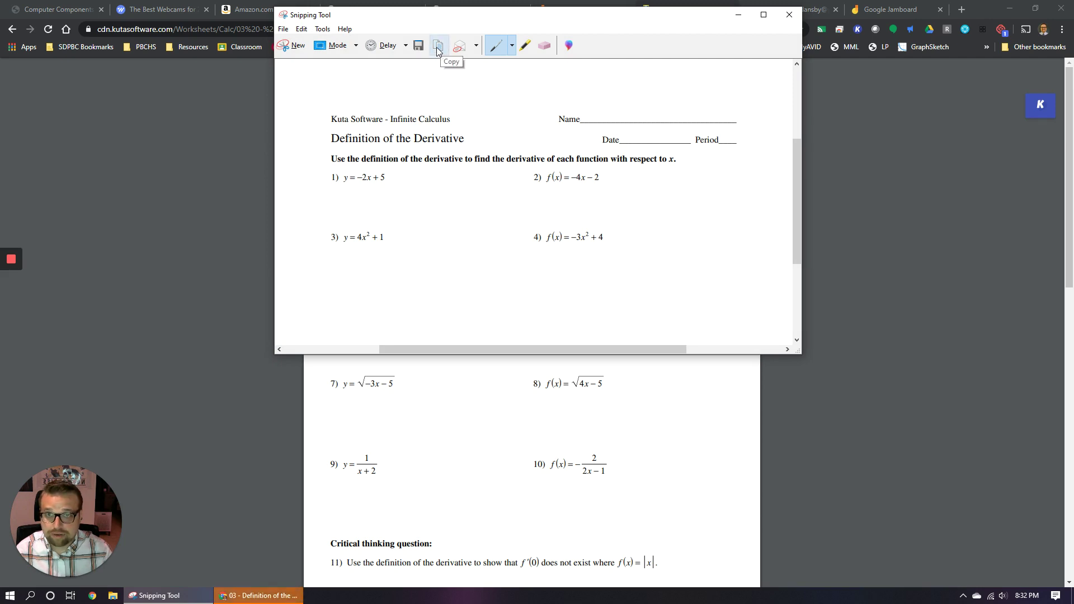
left_click(438, 50)
left_click(252, 137)
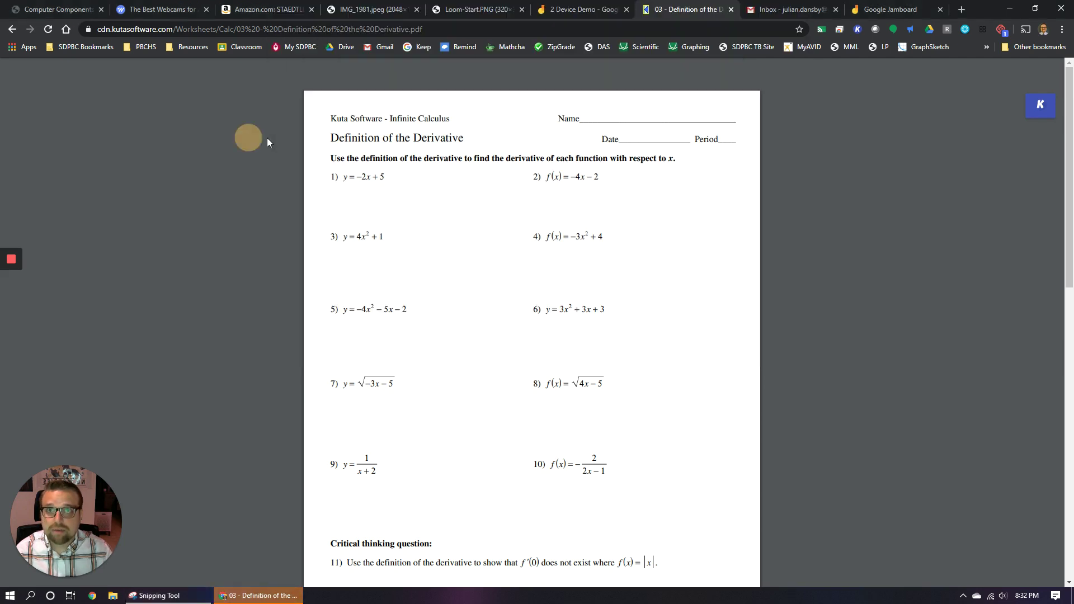
Step: Paste the worksheet snip onto frame 2, enlarge it, and move it up and left
left_click(562, 10)
left_click(186, 161)
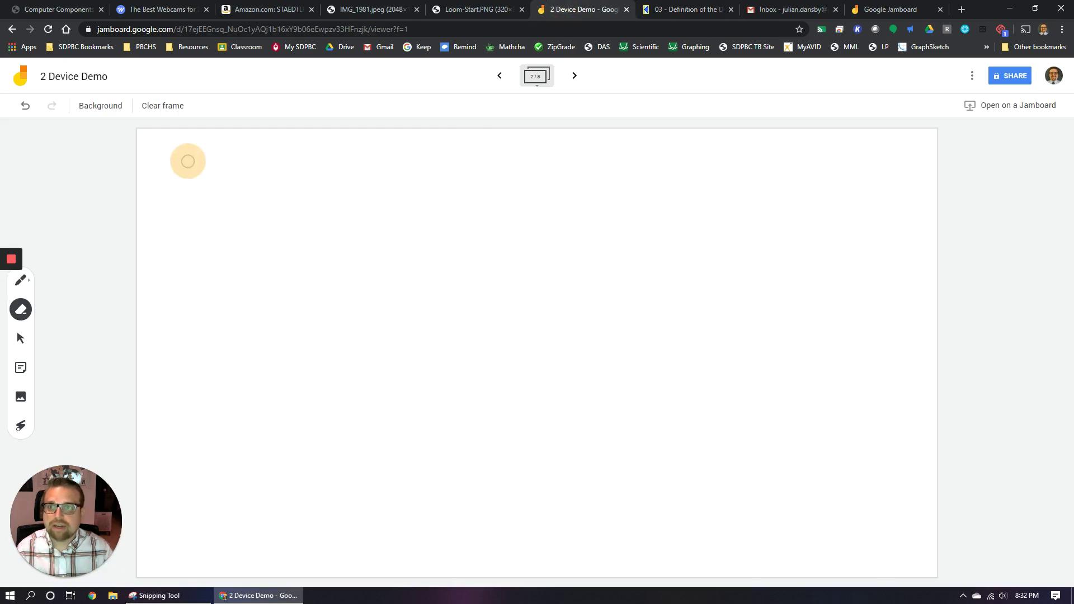
left_click(183, 161)
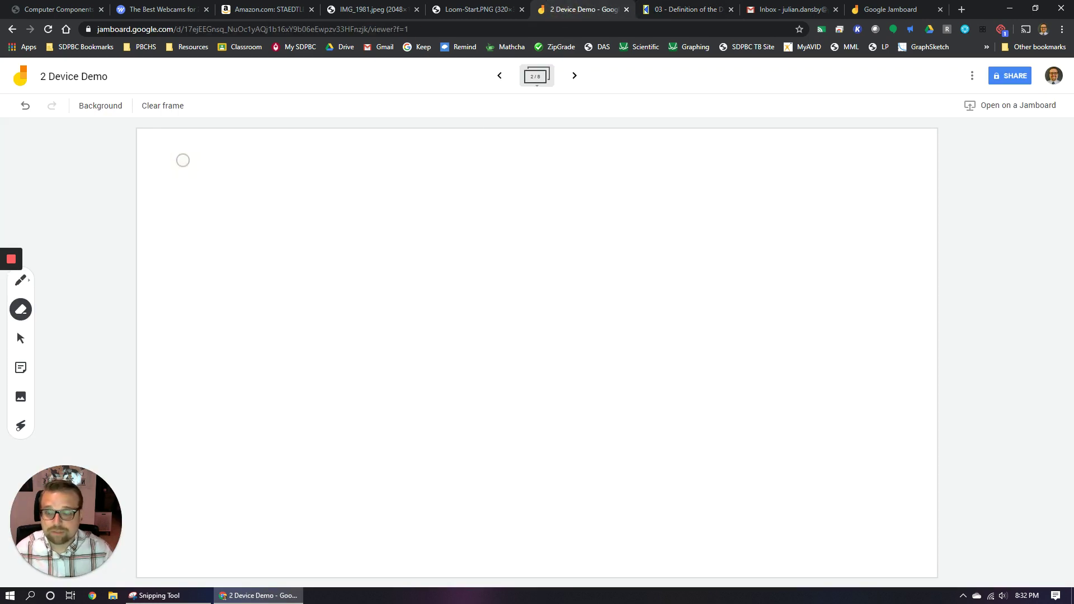
key("ctrl+v")
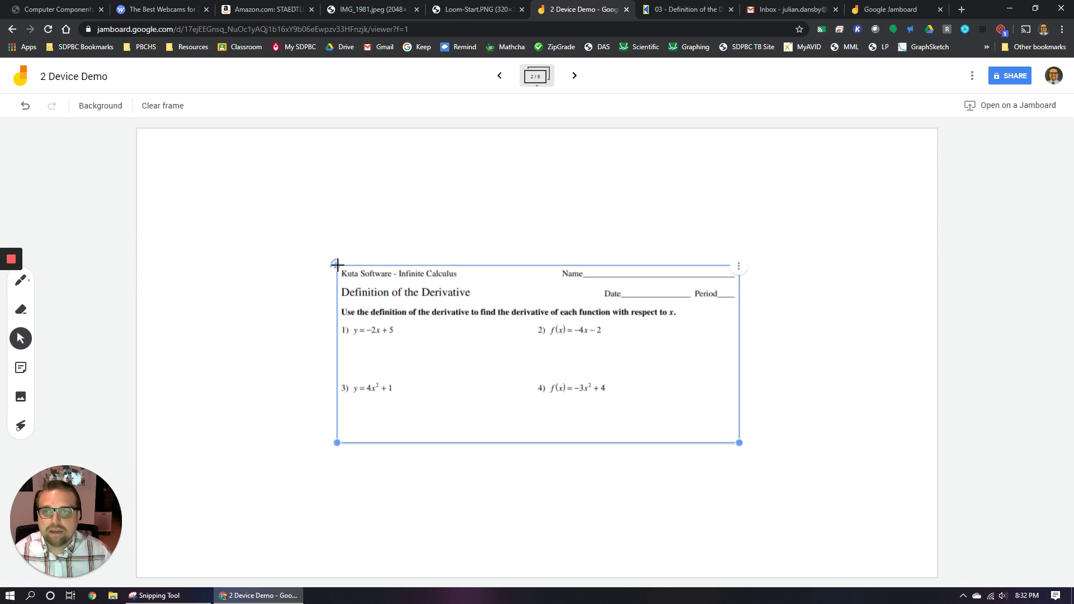
left_click_drag(338, 264, 299, 249)
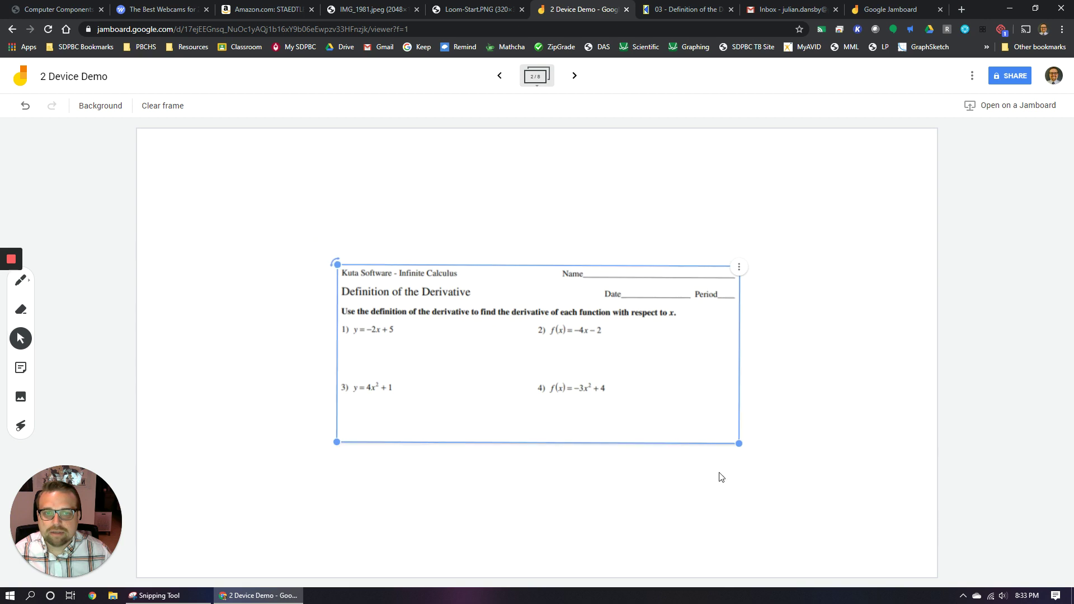
left_click_drag(738, 443, 860, 546)
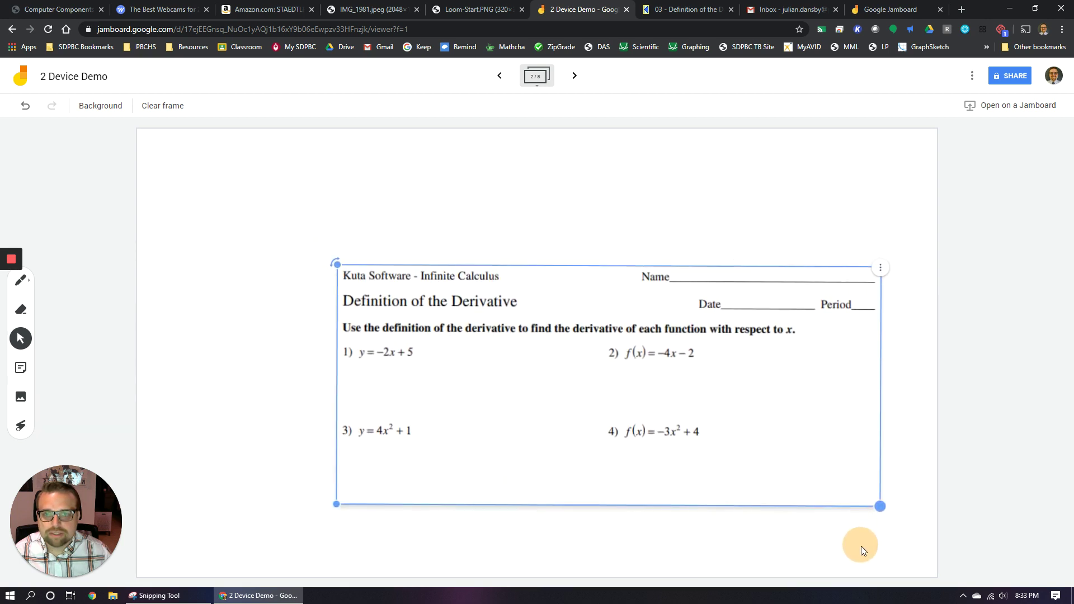
left_click_drag(750, 398, 664, 300)
Step: Deselect the enlarged worksheet image on frame 2 so the answer can be written beneath problem 1
left_click(925, 305)
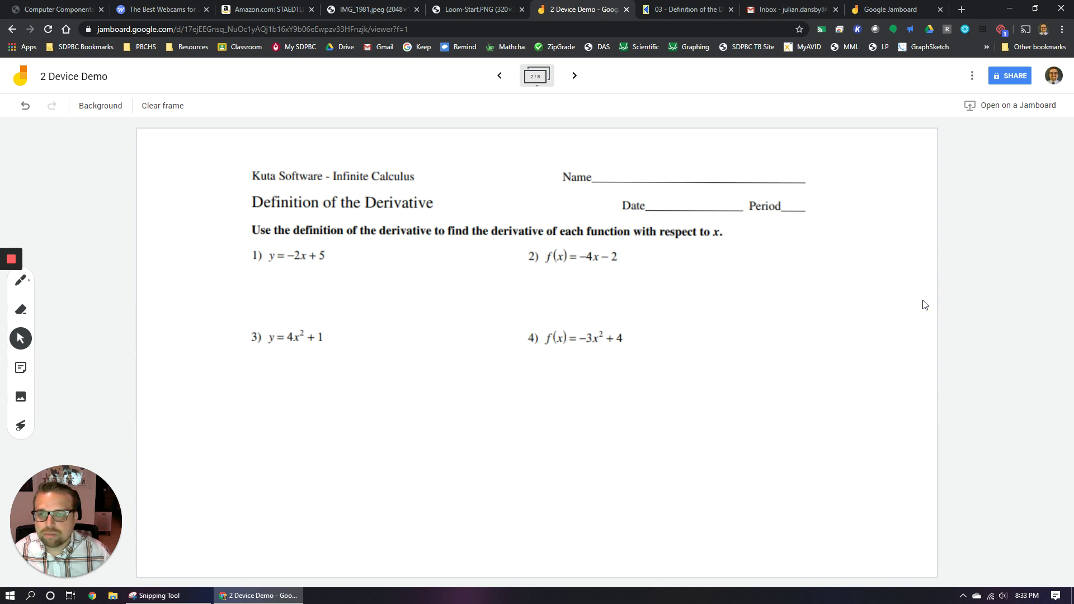